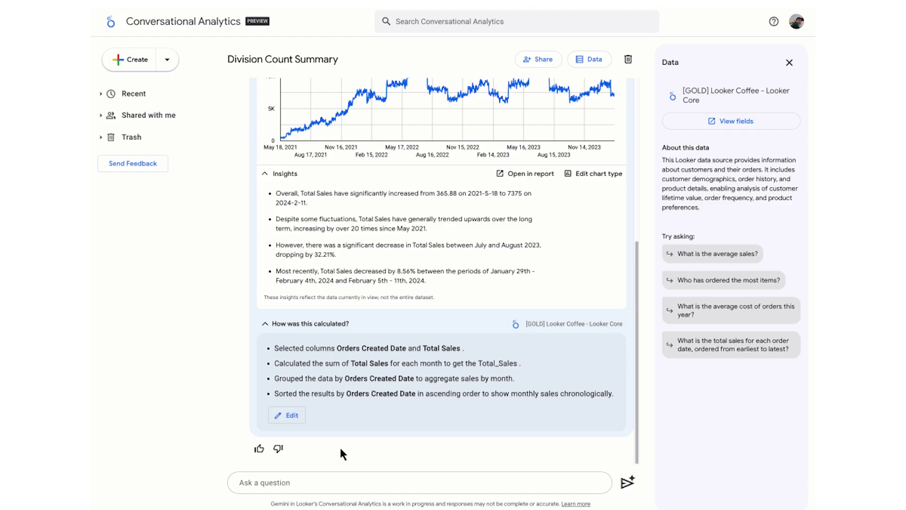
- Ask 'what are the top 10 performing products according to total sales' and show it as a vertical bar chart
left_click(323, 479)
type("what are the top 10 per")
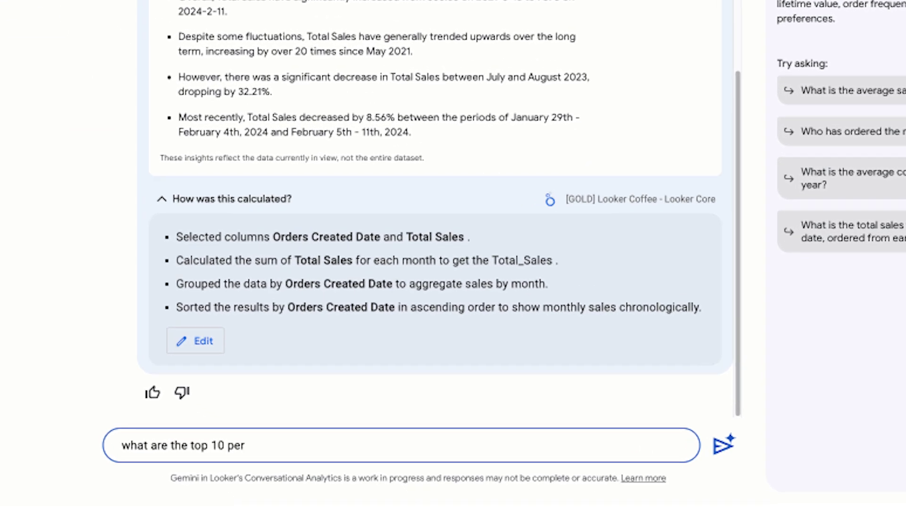
type("forming products")
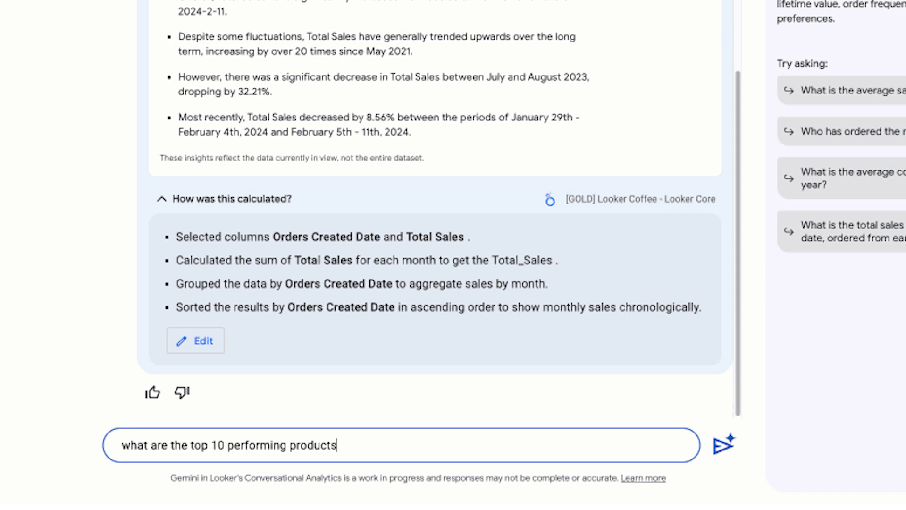
type(" according ")
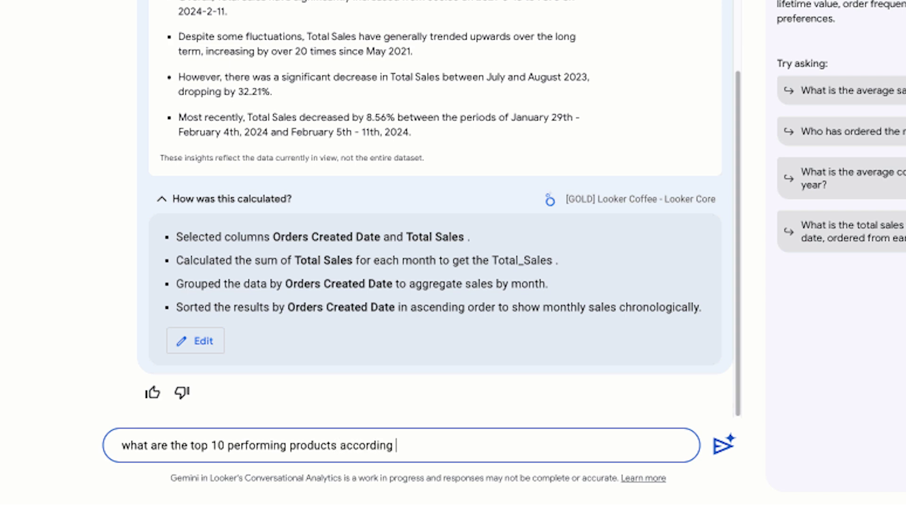
type("to total sales")
key("Return")
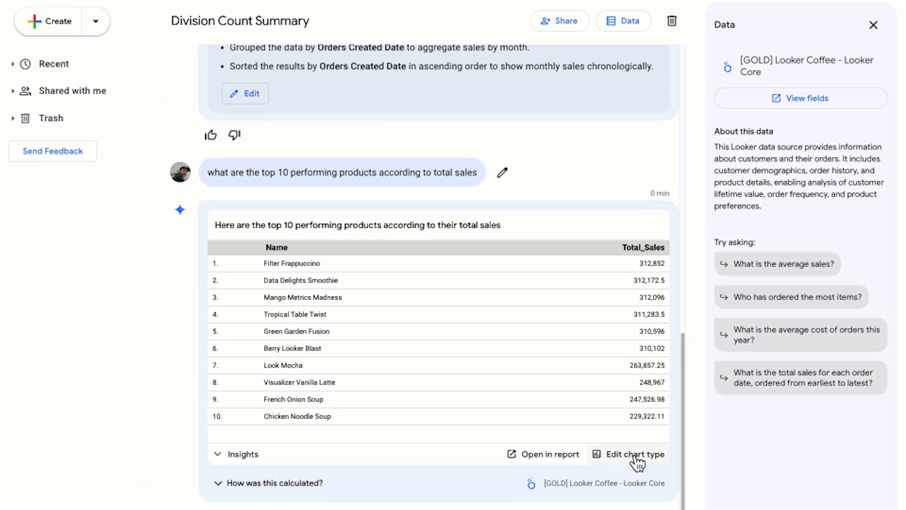
left_click(635, 455)
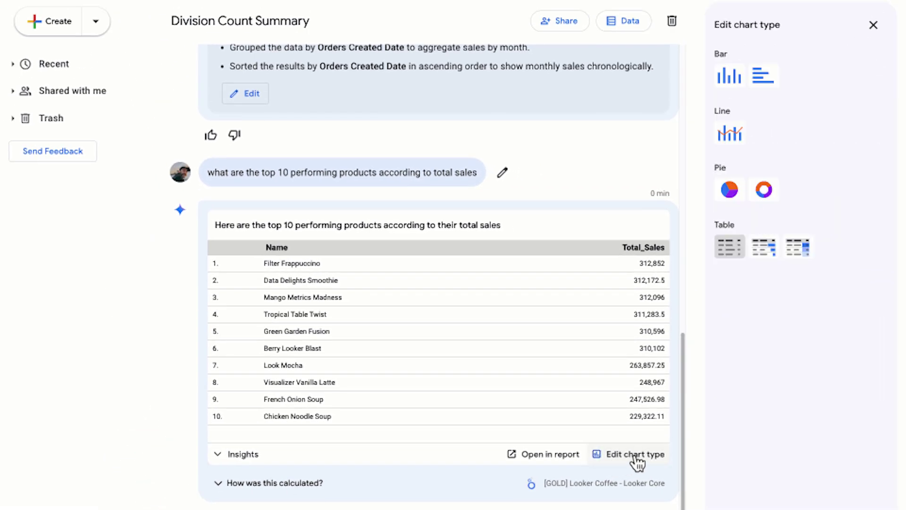
left_click(731, 77)
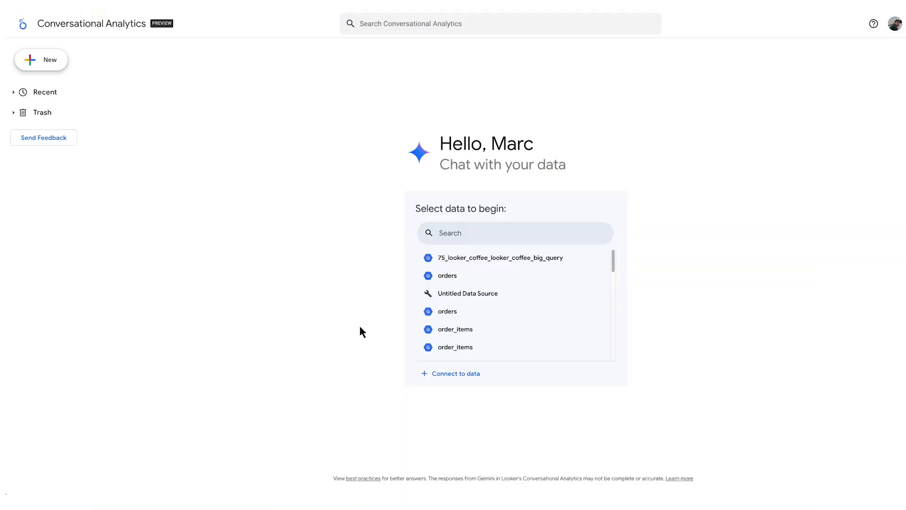
- Connect a BigQuery coffee table through its project and dataset, then apply its fields
left_click(463, 377)
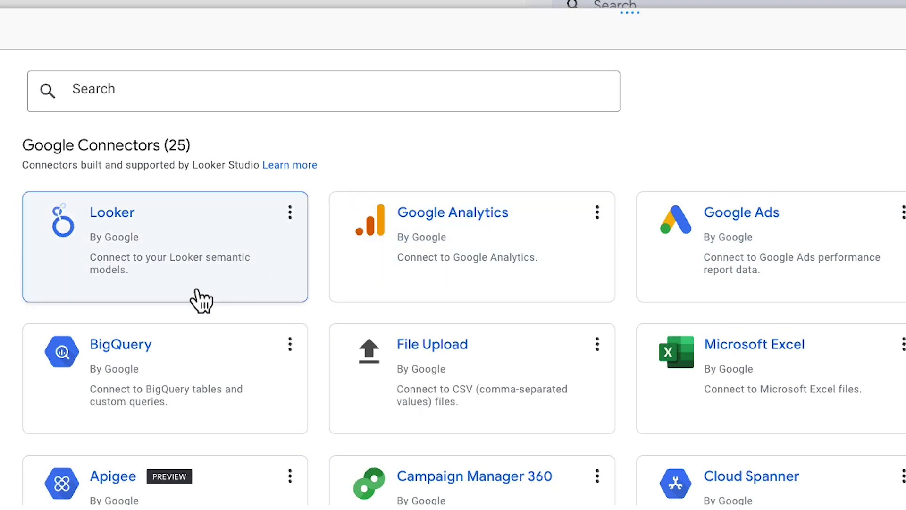
left_click(121, 385)
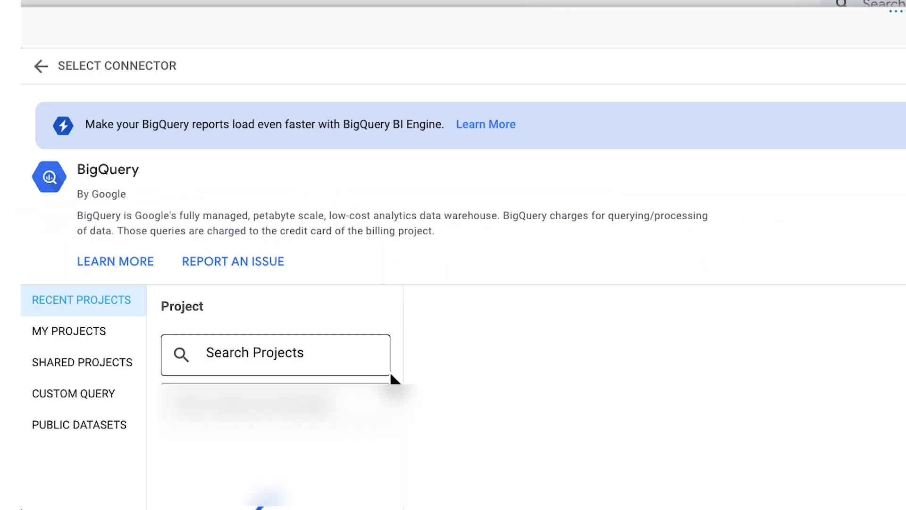
left_click(321, 443)
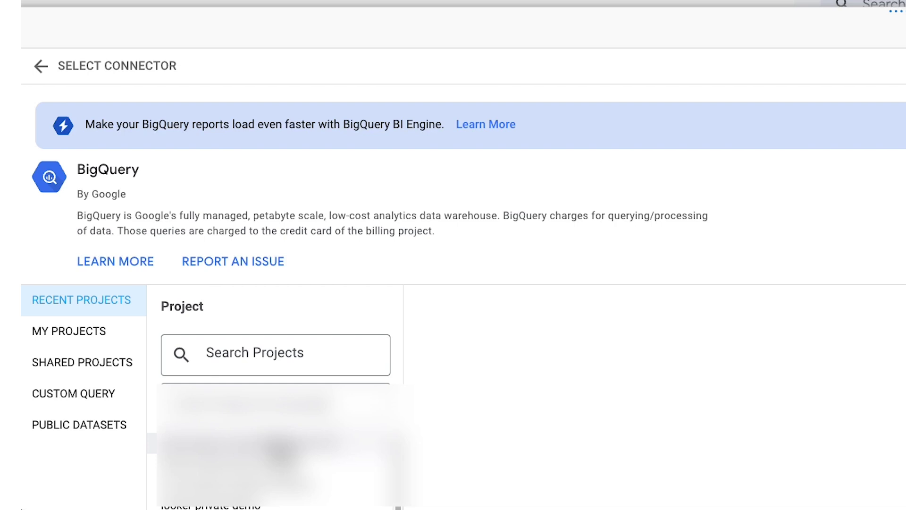
left_click(472, 458)
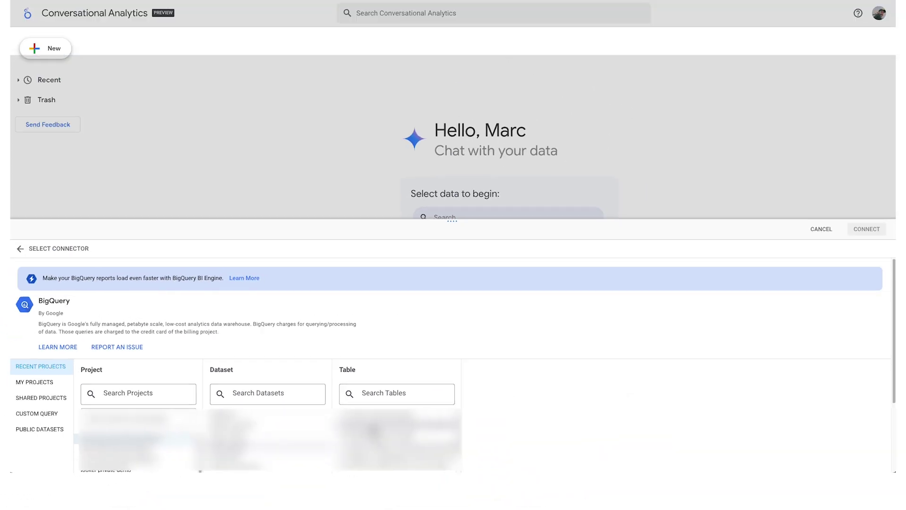
left_click(393, 431)
left_click(859, 232)
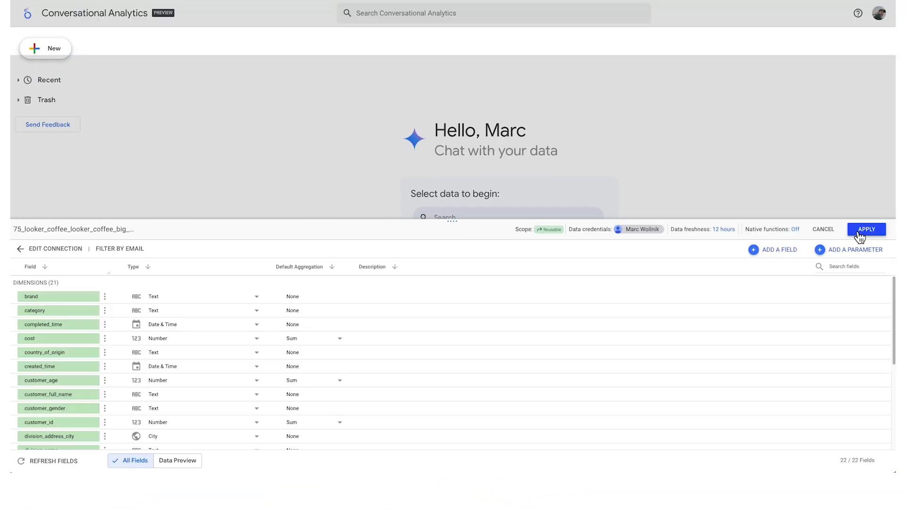
left_click(860, 231)
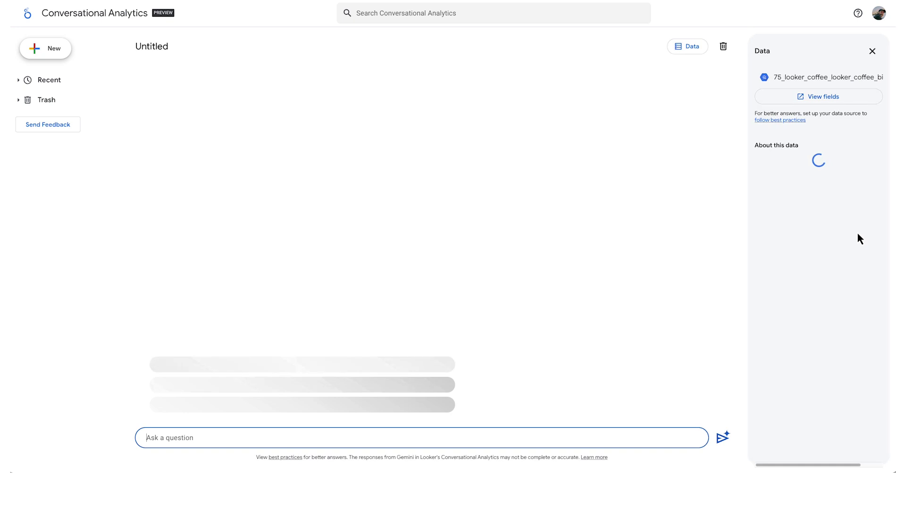
- Ask how many orders per city and show the answer as a bar table
type("how ")
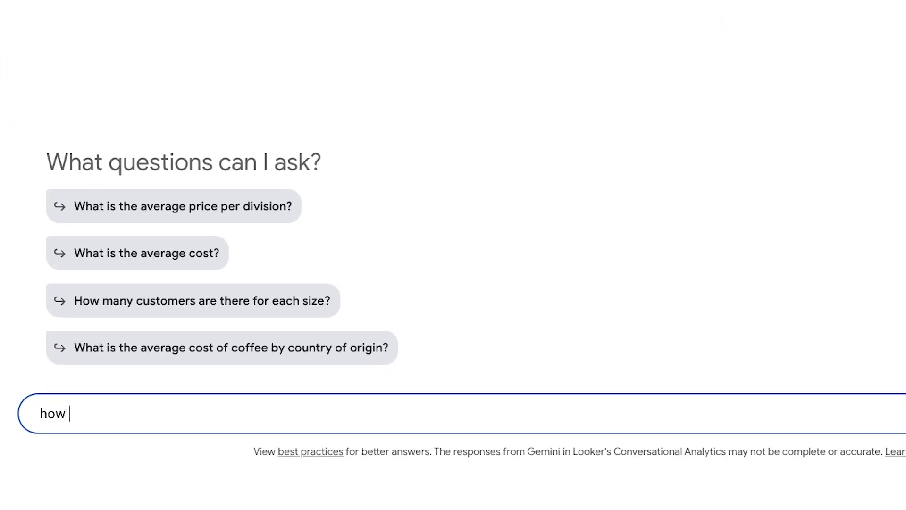
type("many orders per city")
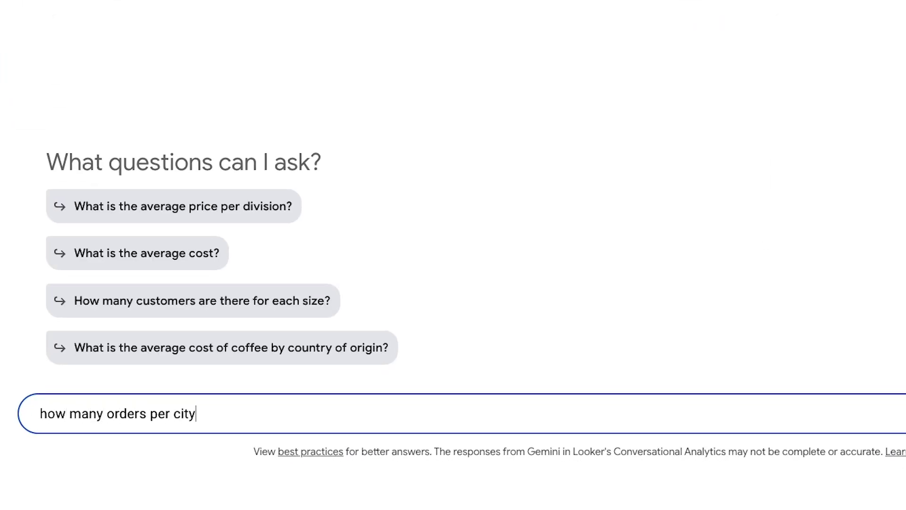
type("?")
key("Return")
left_click(667, 269)
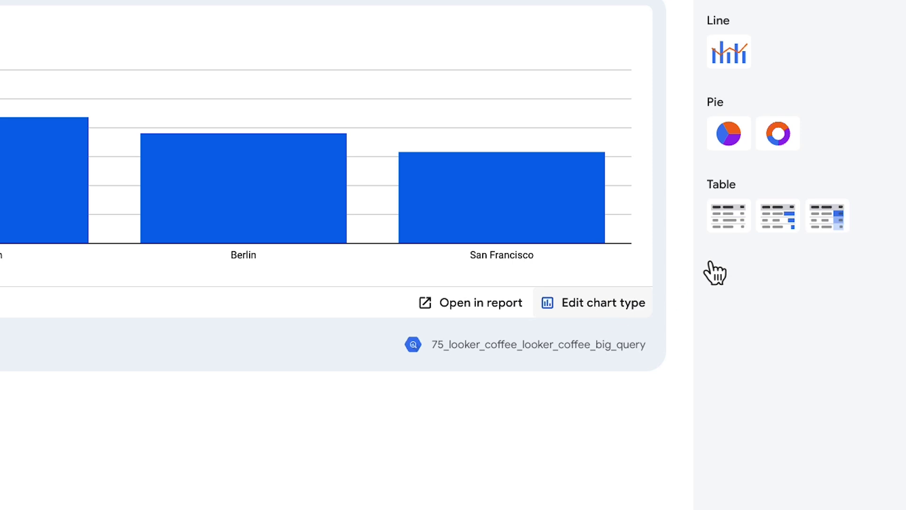
left_click(776, 222)
- Ask 'total sales over time' and expand its insights and calculation steps
type("t")
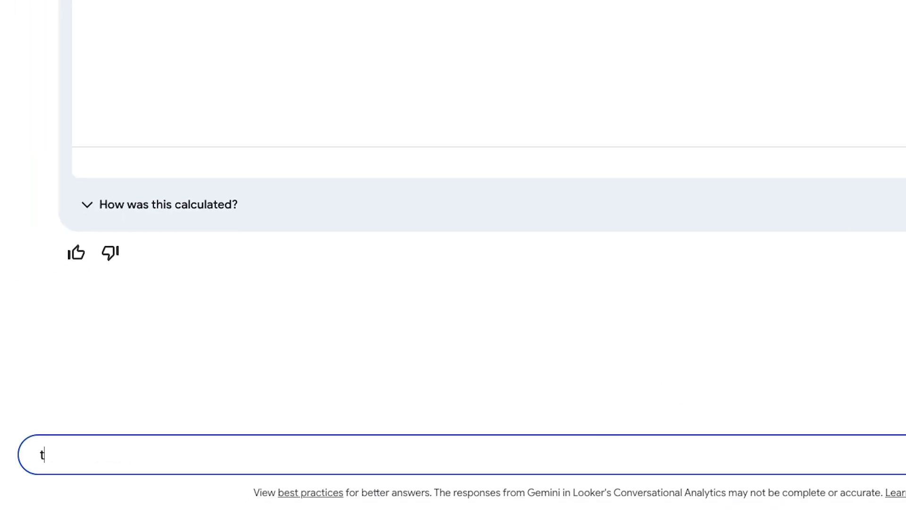
type("otal sales over time")
key("Return")
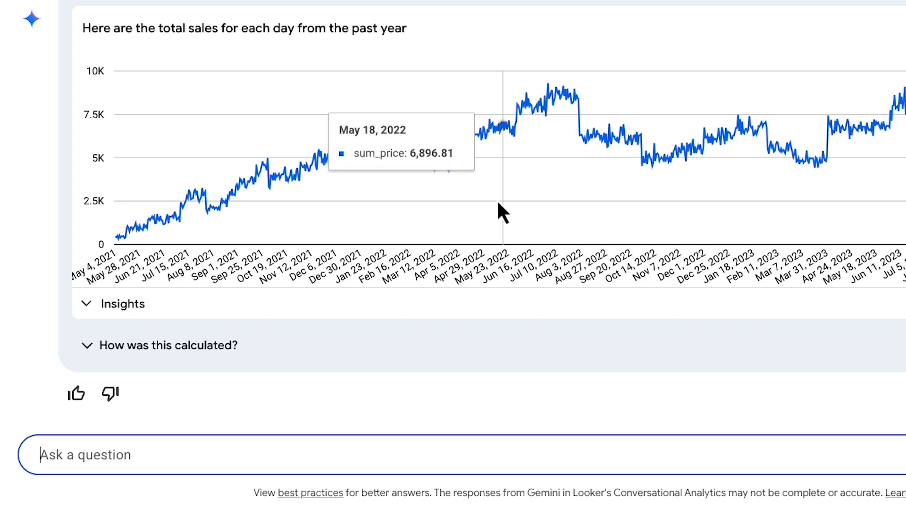
left_click(120, 324)
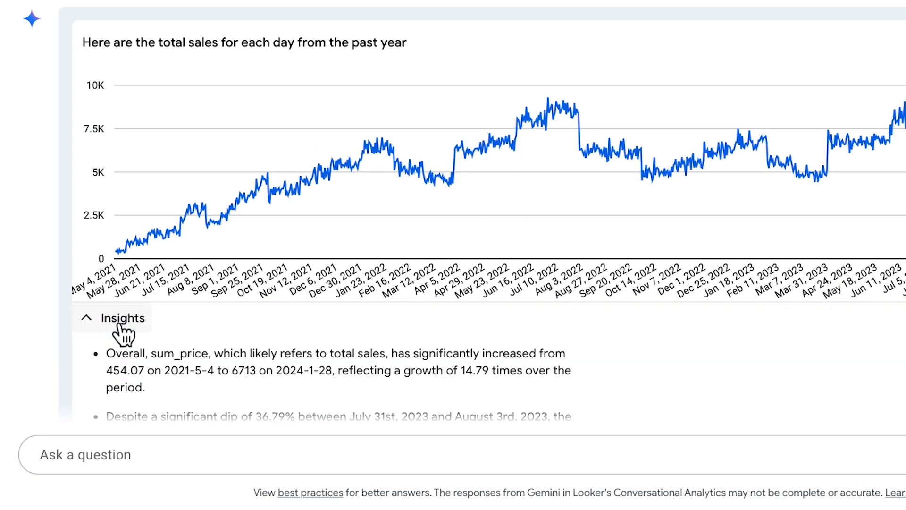
left_click(163, 345)
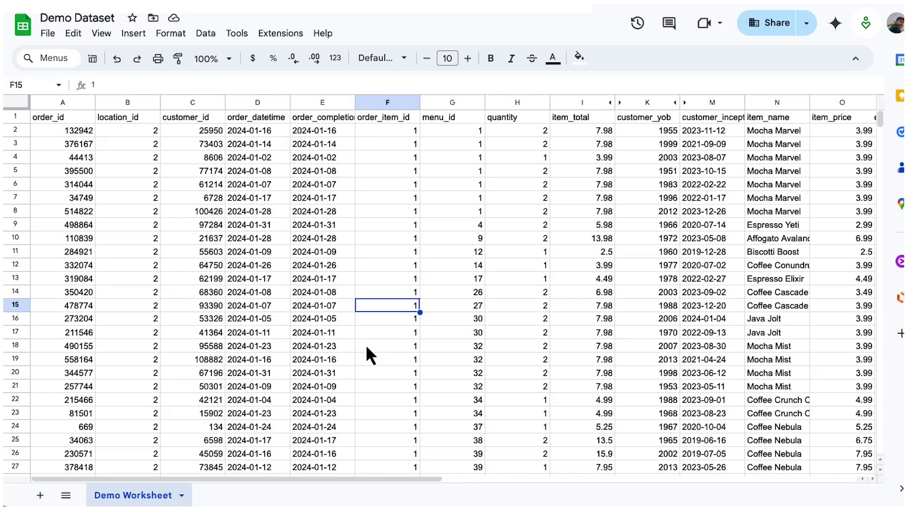
- Inspect a customer_id value in the Demo Worksheet, then bring up the data connector list
left_click(218, 267)
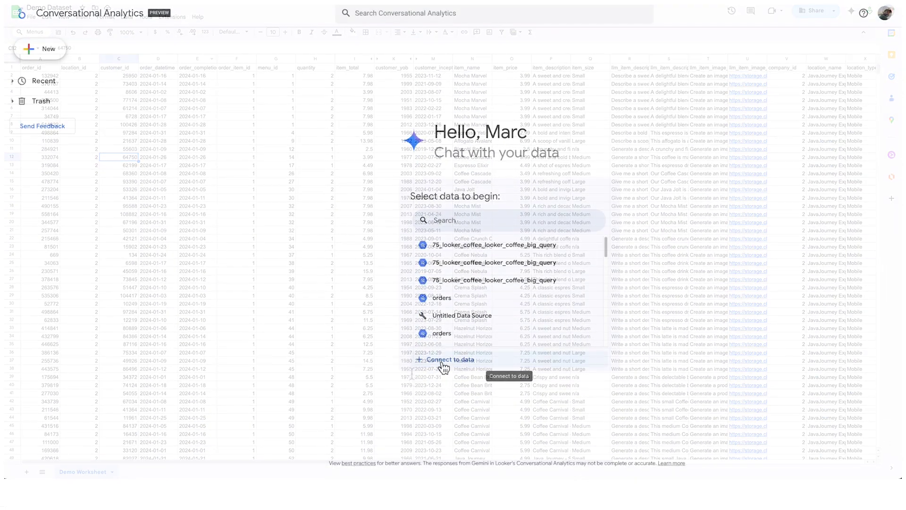
left_click(443, 364)
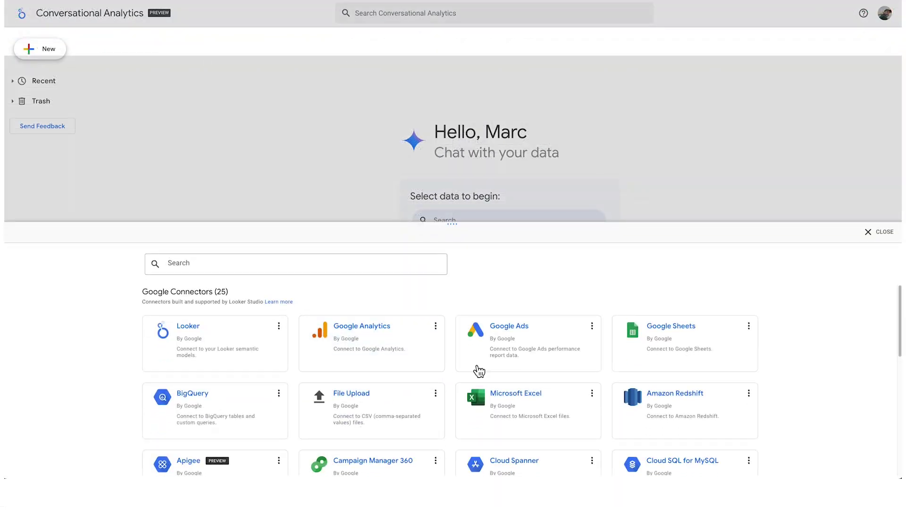
- Connect the Demo Worksheet via Google Sheets by pasting the Demo Dataset sheet ID
left_click(690, 338)
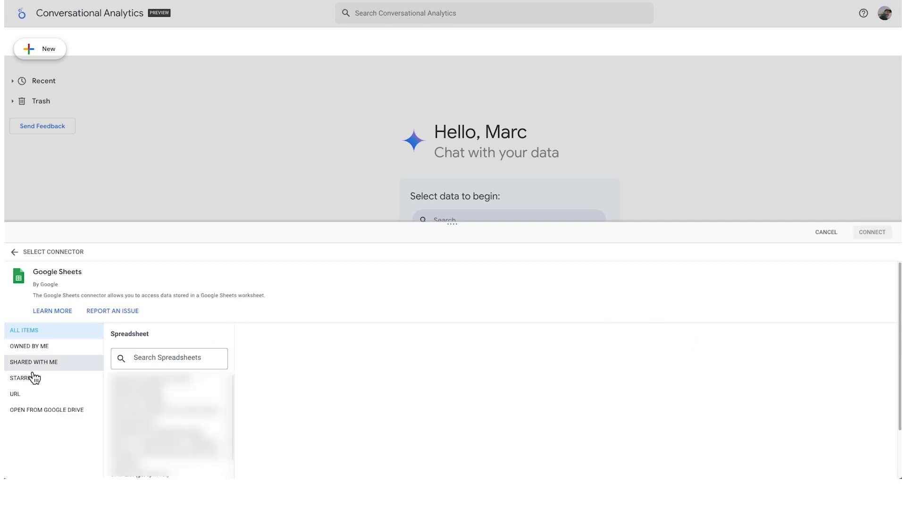
left_click(25, 396)
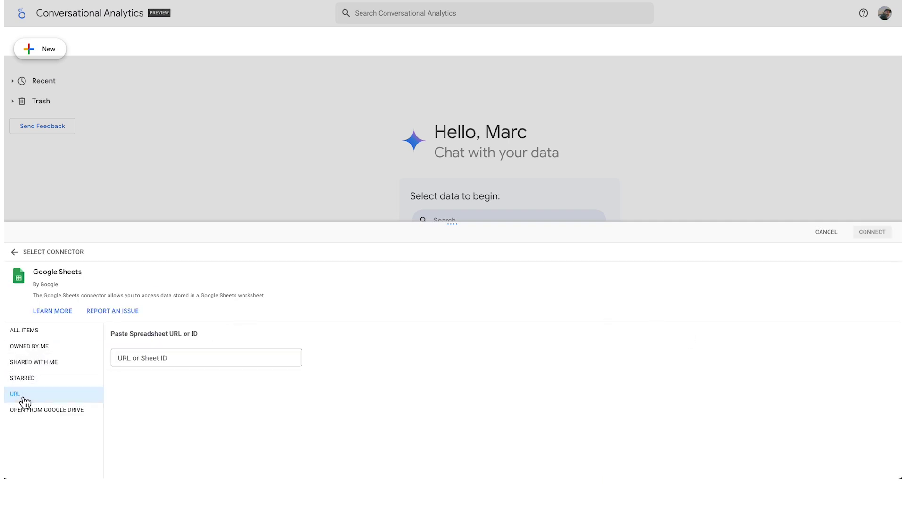
left_click(158, 358)
key("ctrl+v")
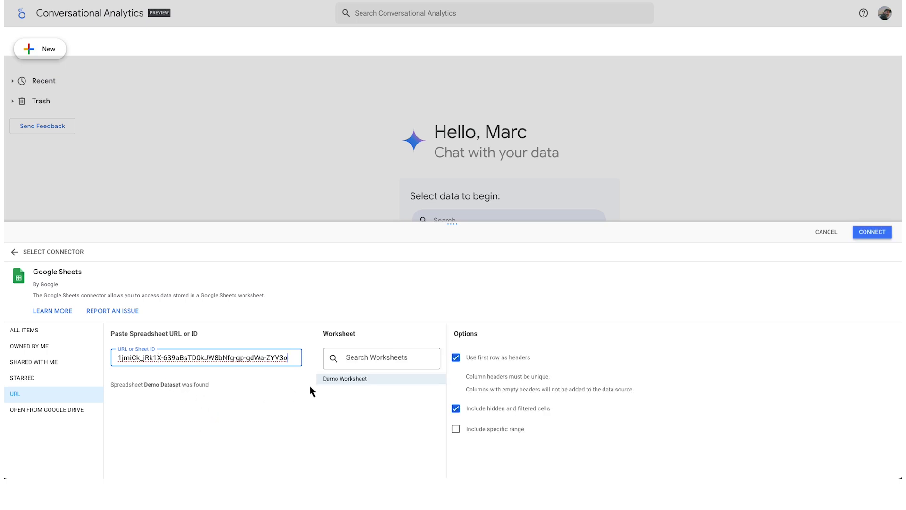
left_click(354, 381)
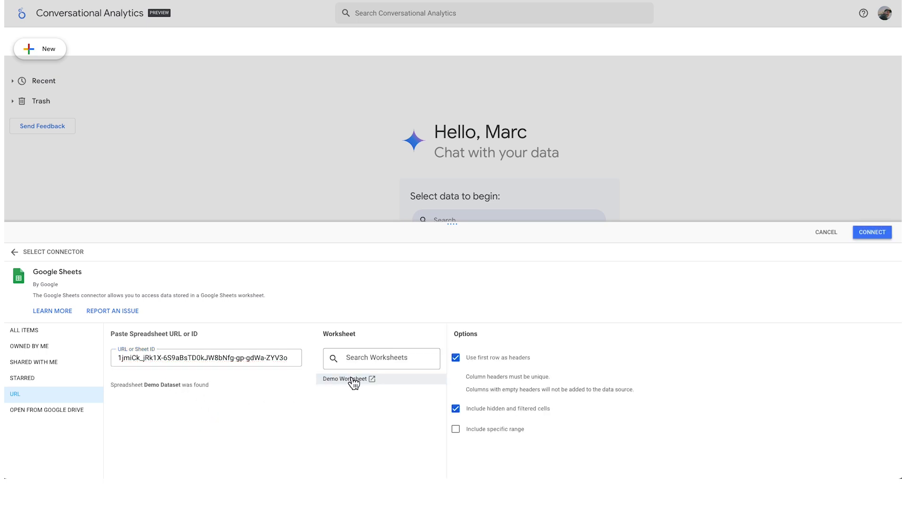
left_click(872, 232)
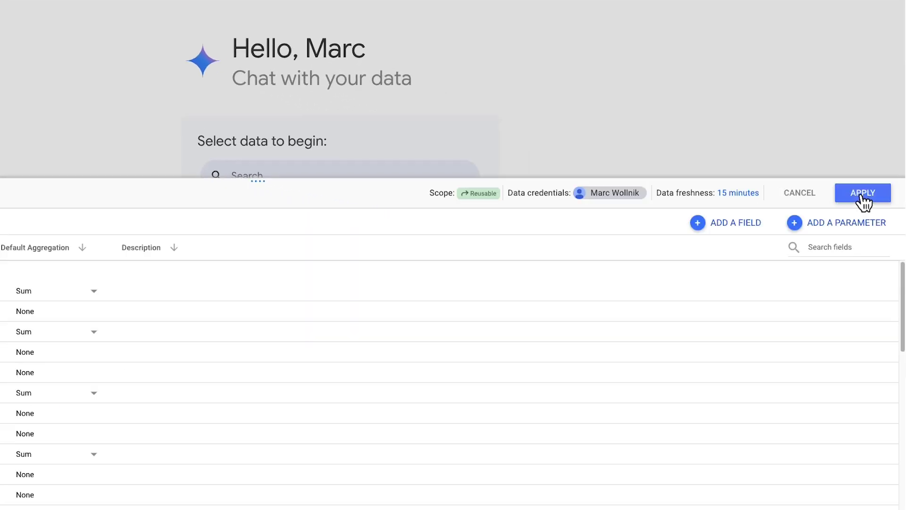
left_click(864, 198)
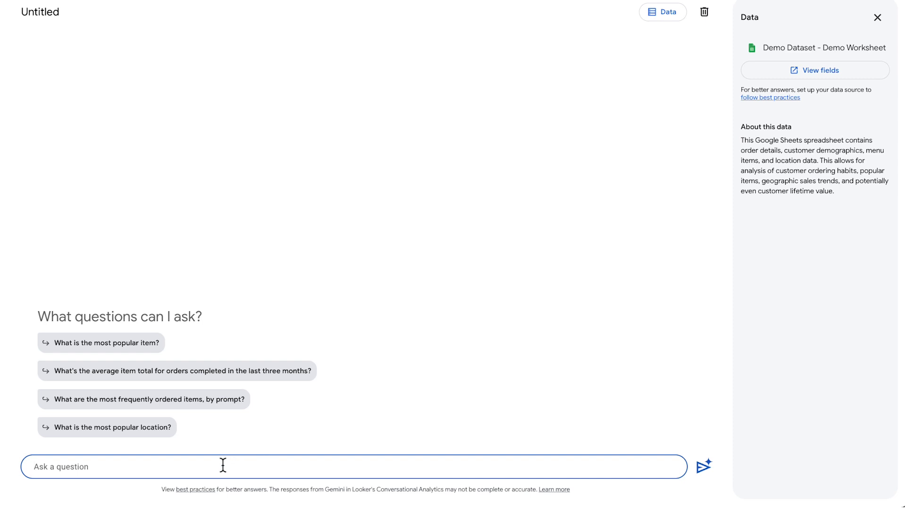
- Chart customers acquired over time with insights and calculation steps, then view the orders.explore definition
type("how")
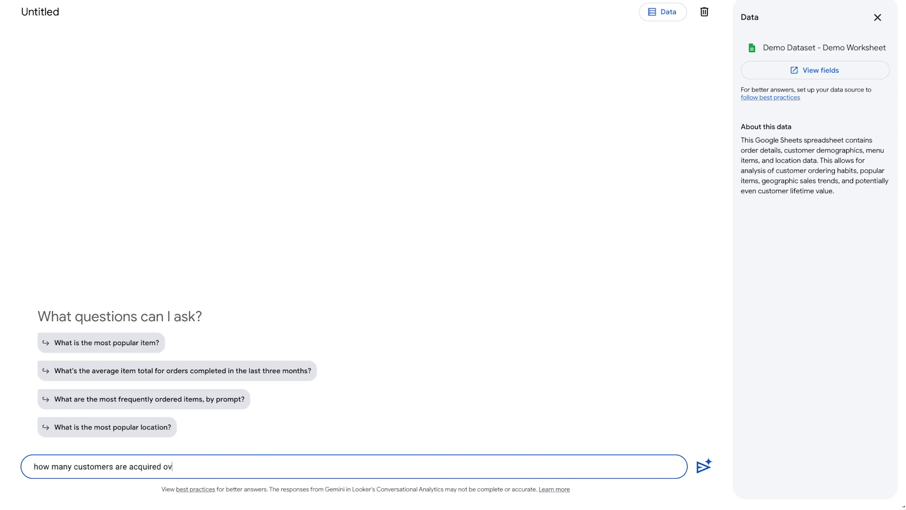
key("Return")
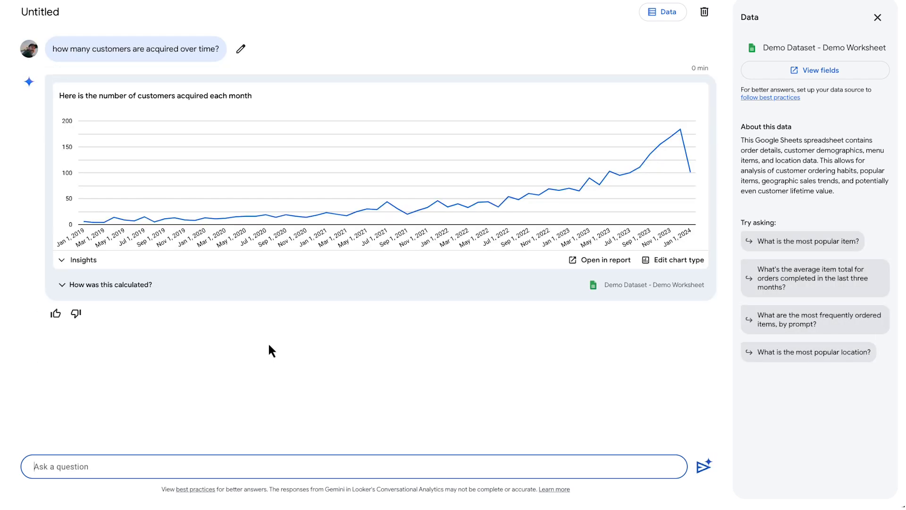
left_click(92, 261)
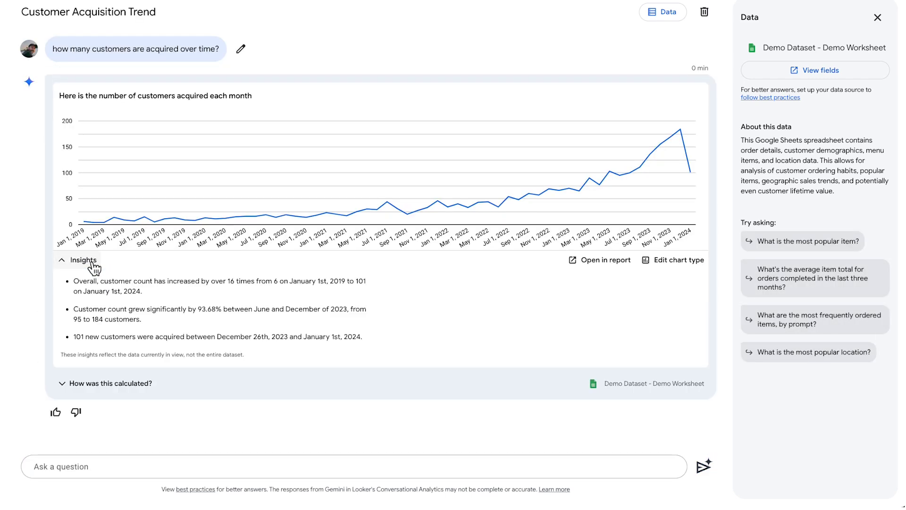
left_click(106, 391)
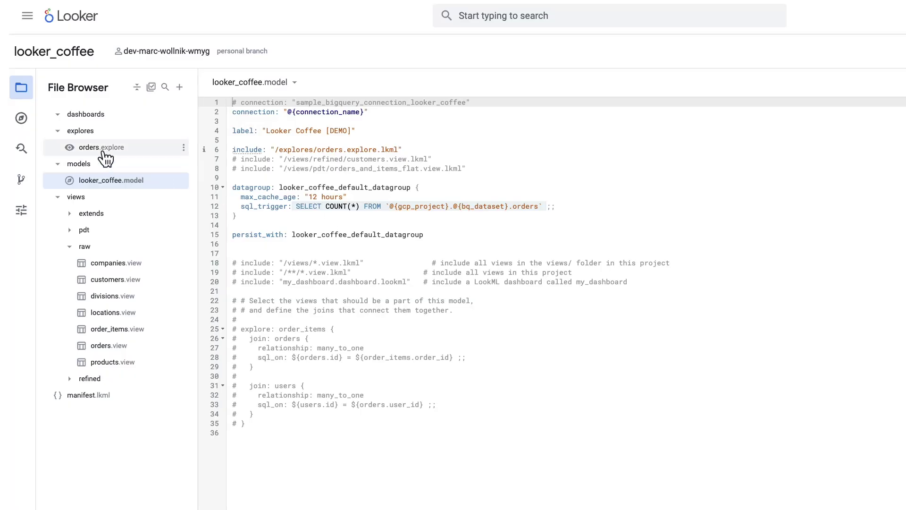
left_click(100, 150)
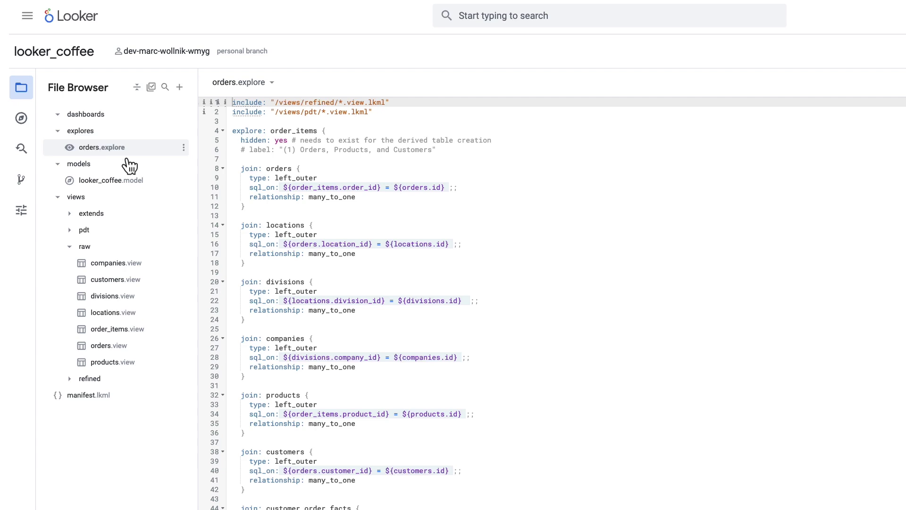
- Ask for total orders, then top 10 users by revenue, confirming revenue means total spent
type("tota")
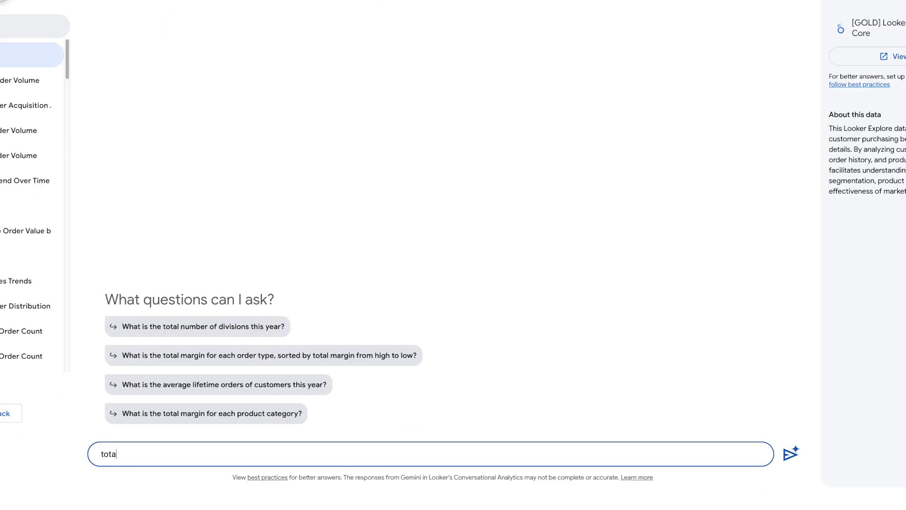
type("l orders")
key("Return")
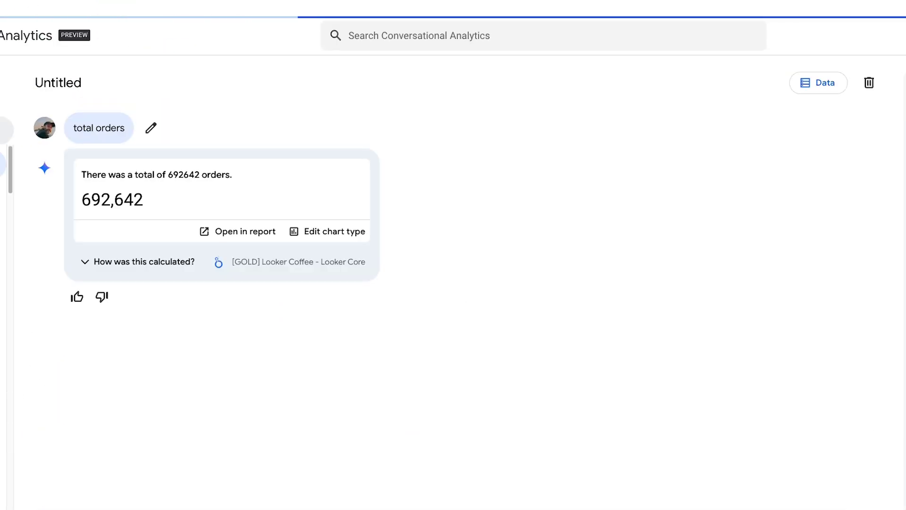
type("top 10 users according to revenue")
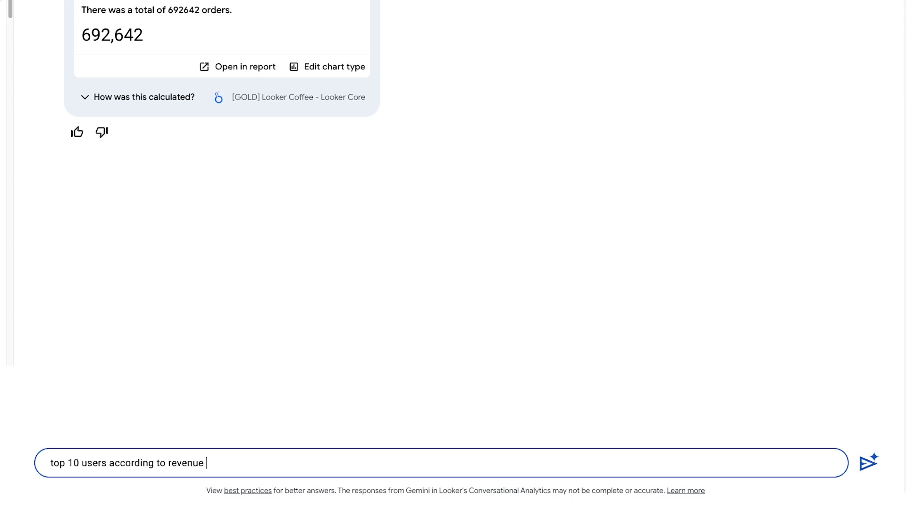
type("generated")
key("Return")
type("ye")
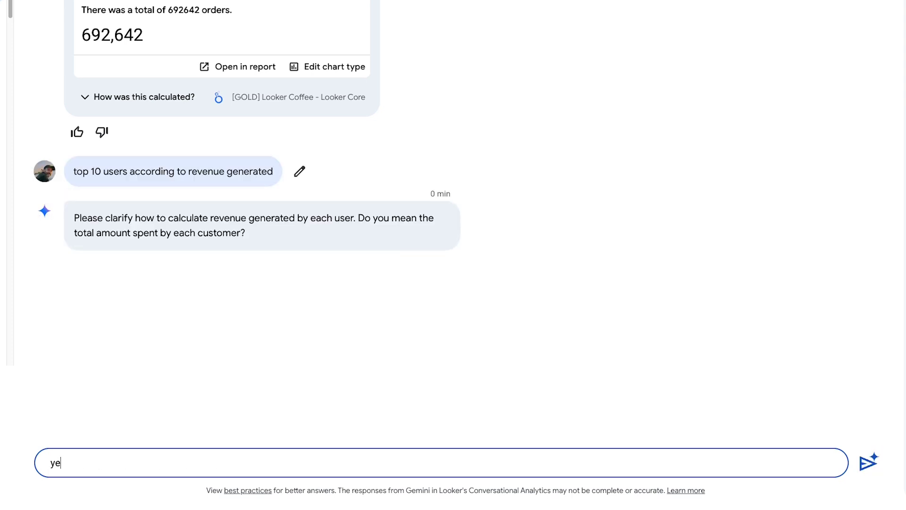
key("Return")
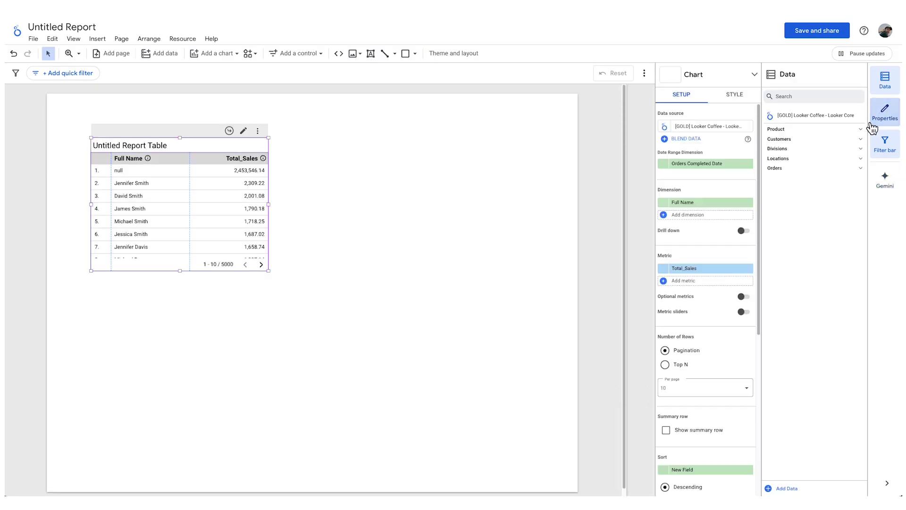
- Add an Exclude filter for Full Name equal to 'null' on the top-customers table
scroll(735, 376, "down", 5)
left_click(684, 422)
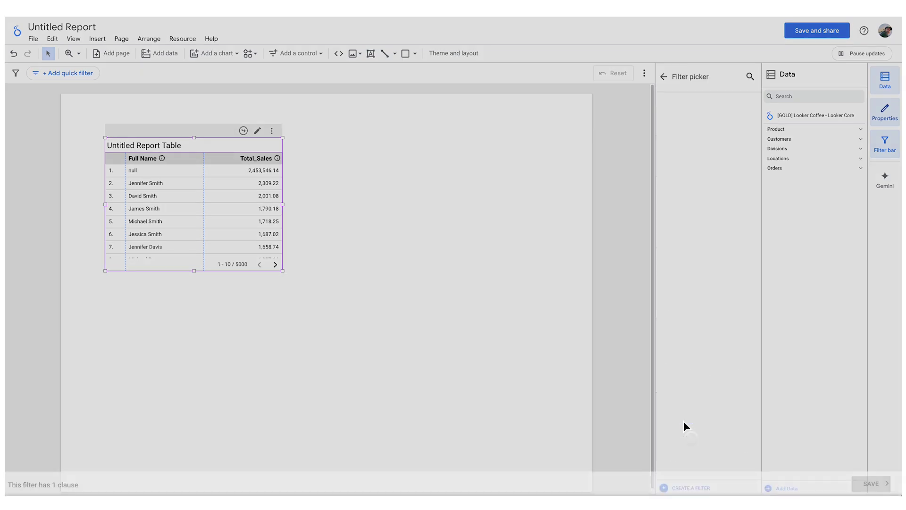
left_click(105, 320)
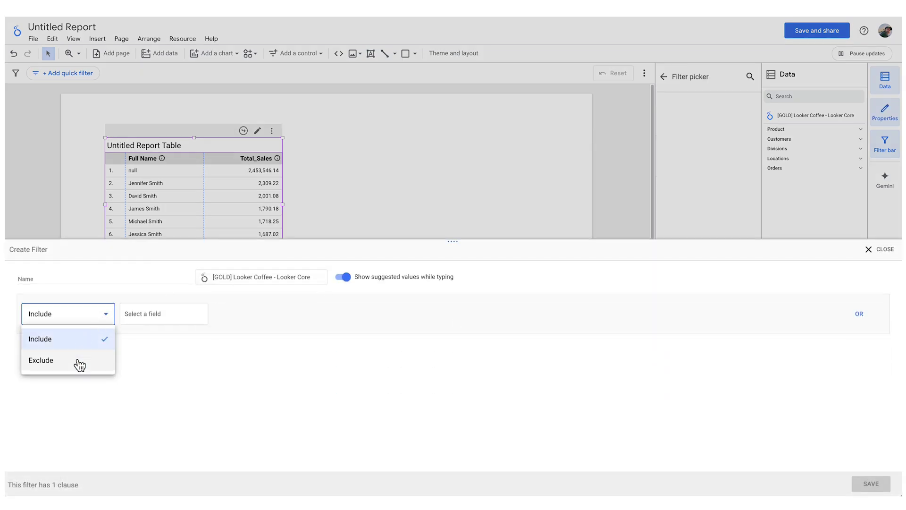
left_click(81, 363)
left_click(156, 316)
left_click(138, 348)
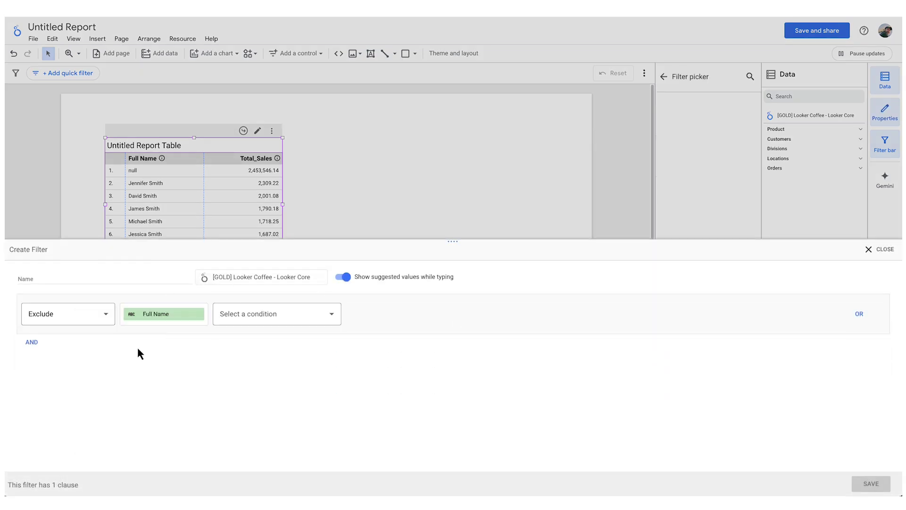
left_click(247, 323)
left_click(368, 313)
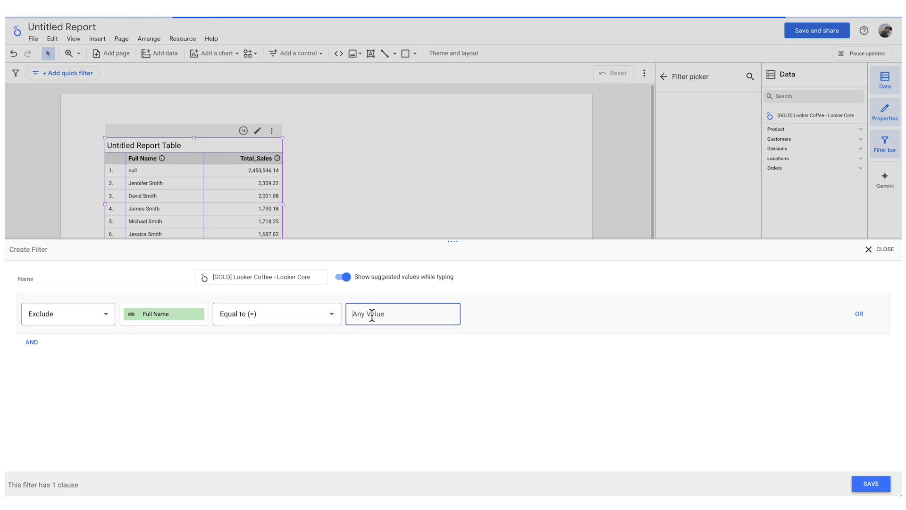
type("null")
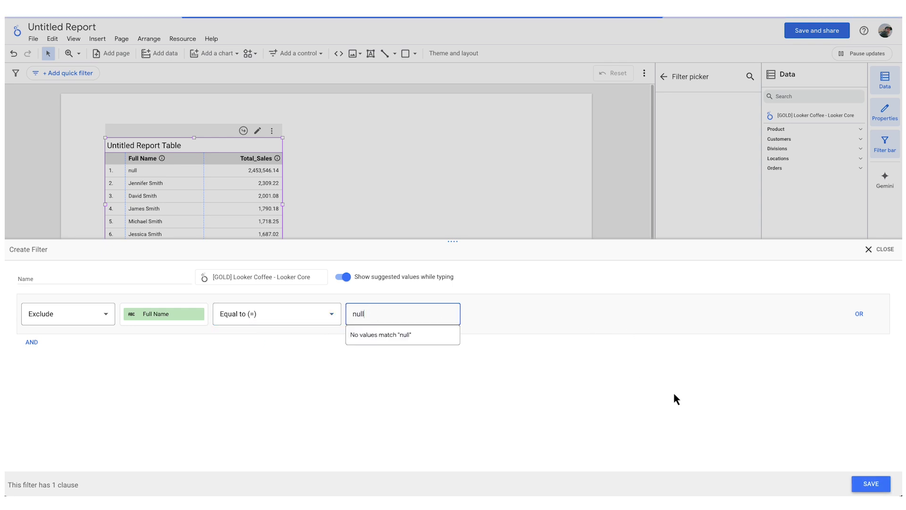
left_click(871, 484)
left_click(546, 329)
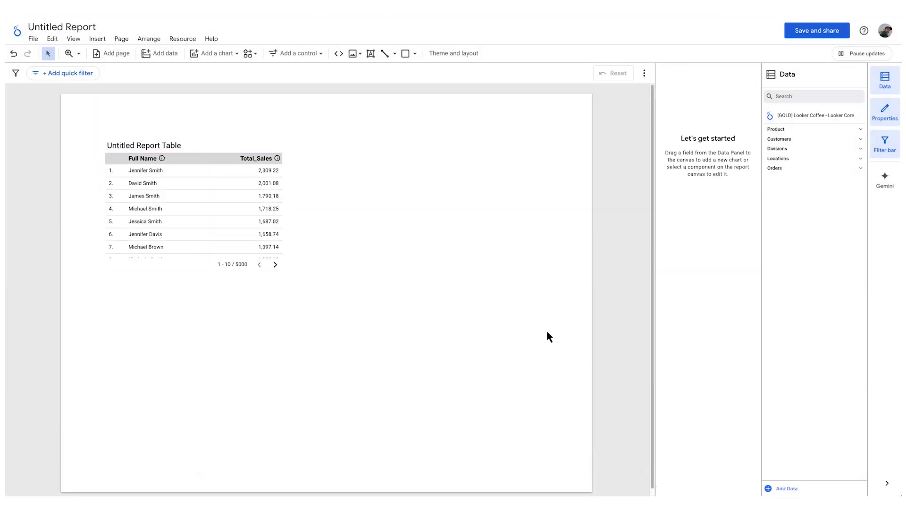
- Place a time series line chart right of the table and widen it slightly
left_click(221, 53)
left_click(203, 147)
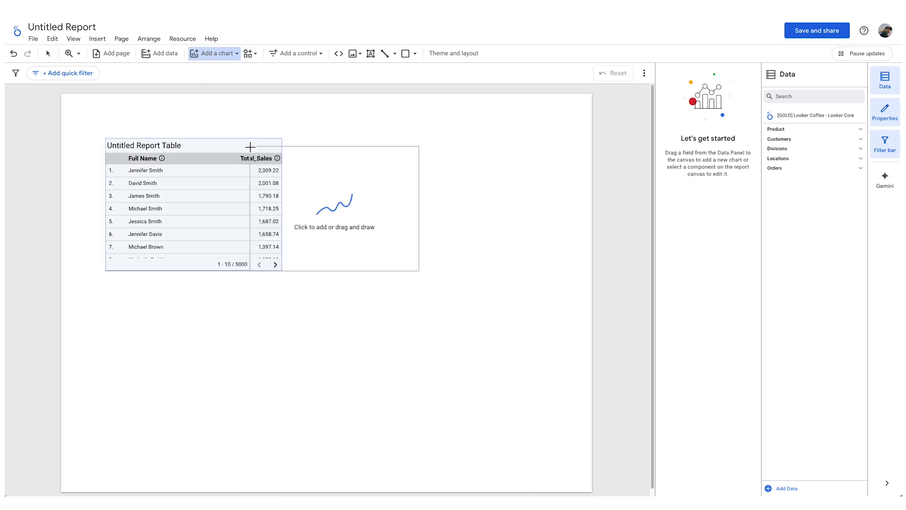
left_click(326, 138)
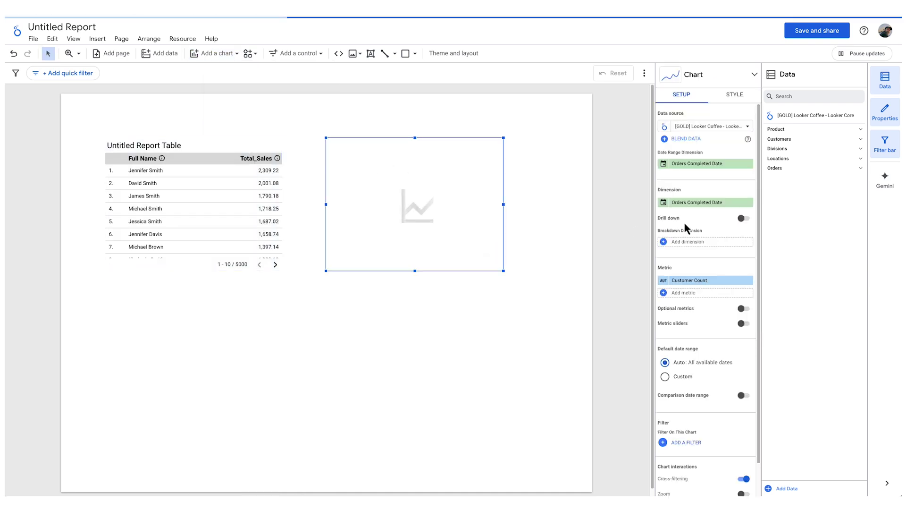
left_click_drag(505, 270, 563, 273)
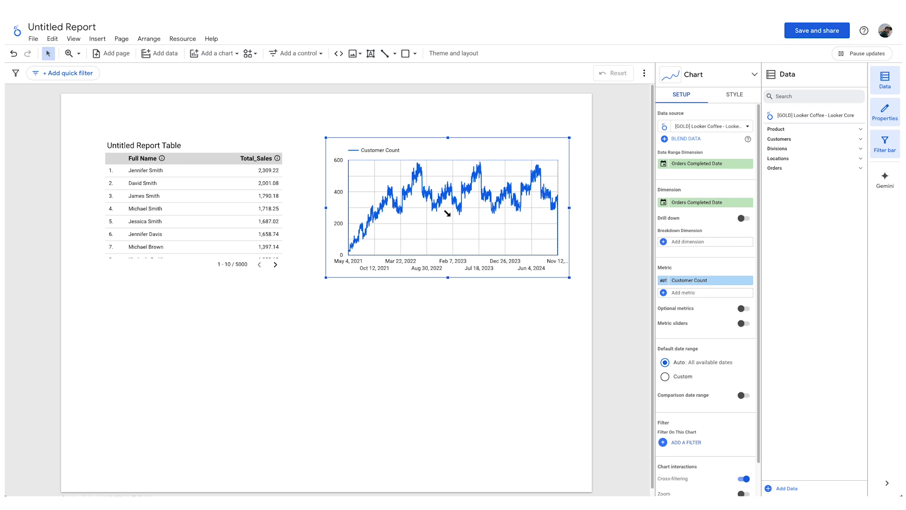
left_click(97, 39)
- Insert looker_logo_coffee_pot.png in an image box drawn below the table
scroll(121, 410, "down", 3)
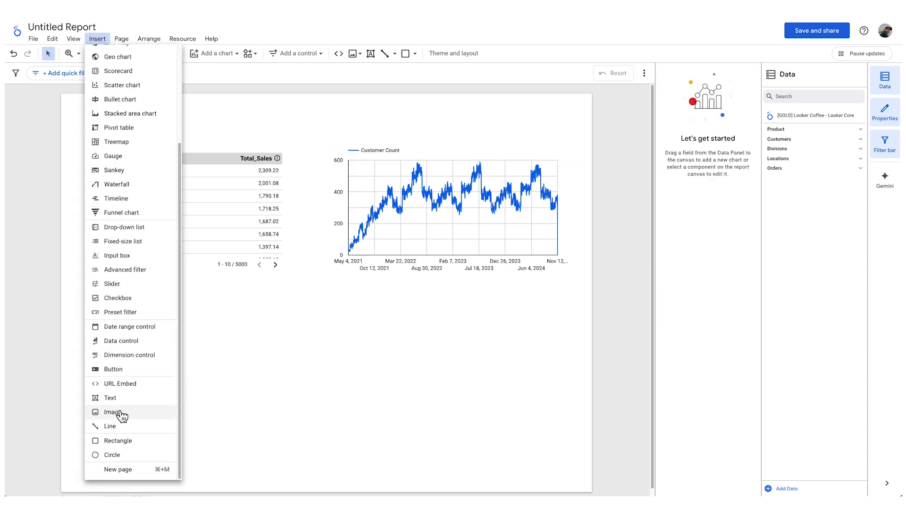
left_click(121, 411)
left_click_drag(251, 320, 406, 408)
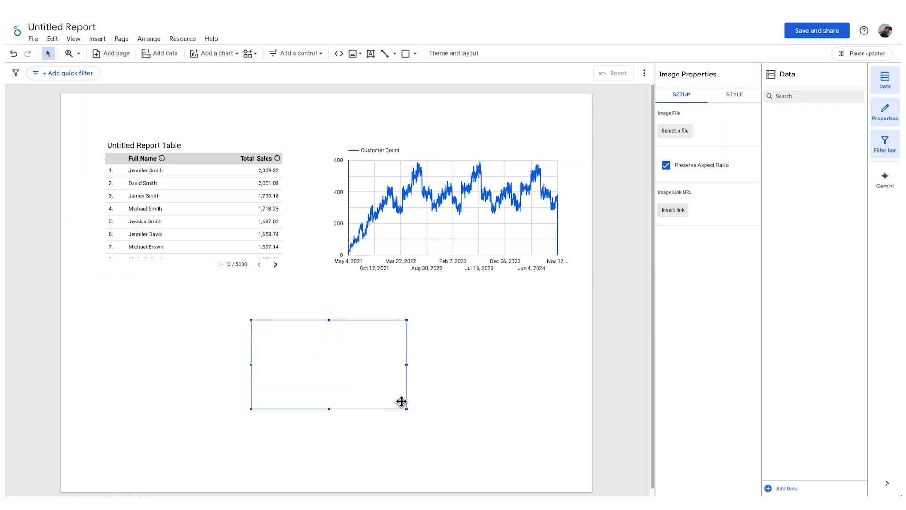
left_click(674, 131)
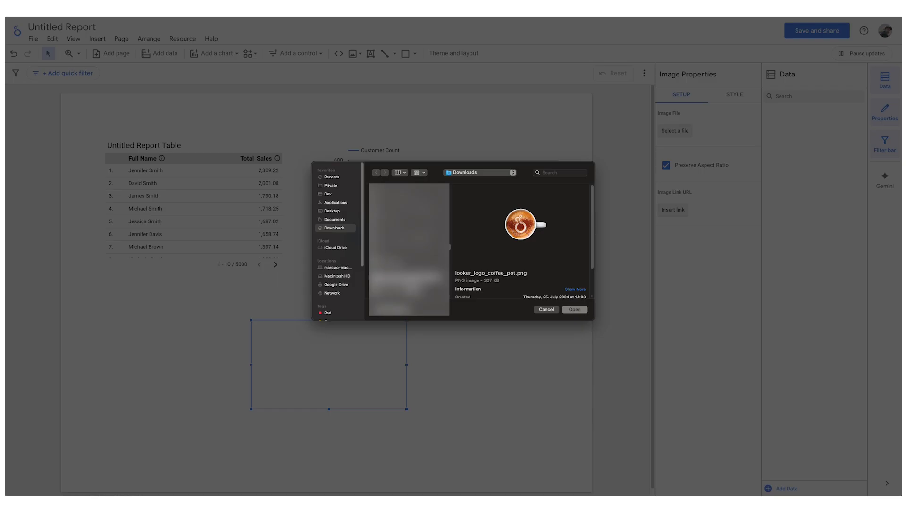
left_click(575, 310)
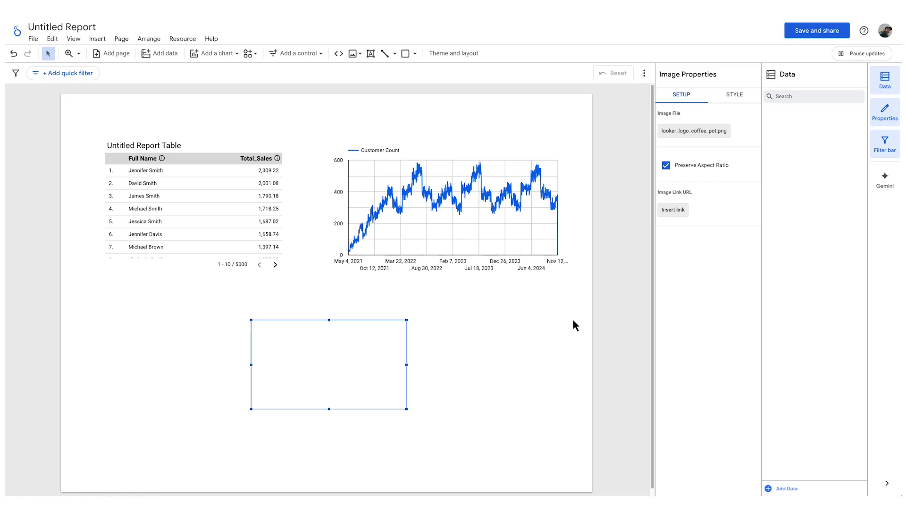
- Extract themes from the coffee-pot logo image and apply the light orange theme
right_click(306, 373)
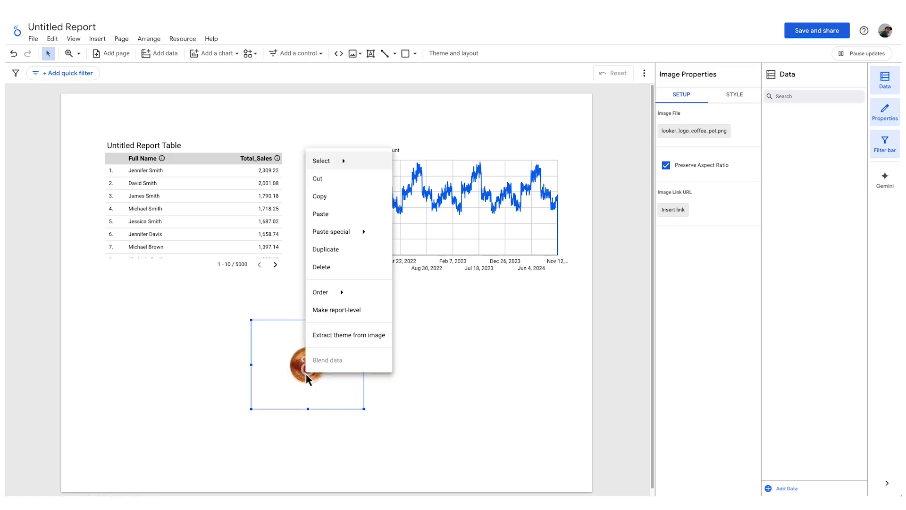
left_click(360, 397)
left_click(384, 283)
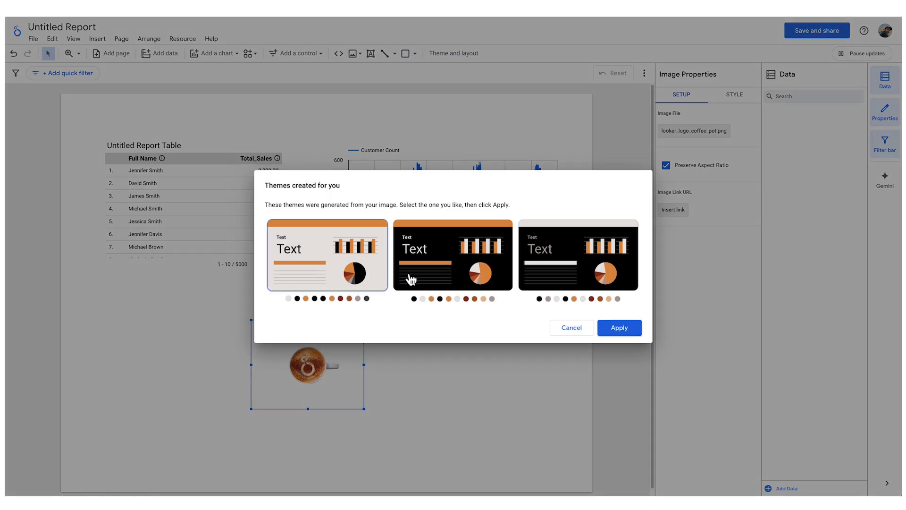